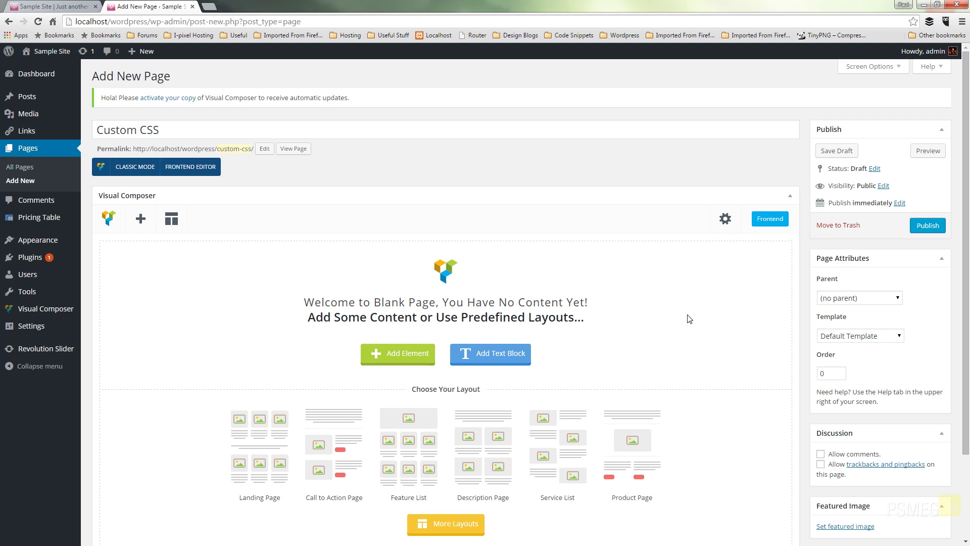
Add a Text Block to the empty page and paste Lorem ipsum paragraphs over its default text
left_click(497, 356)
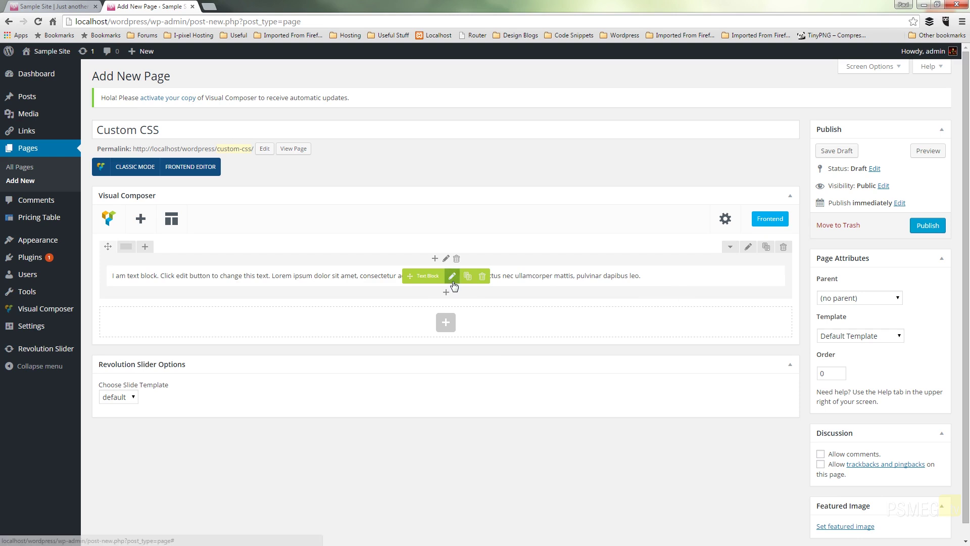
left_click(452, 277)
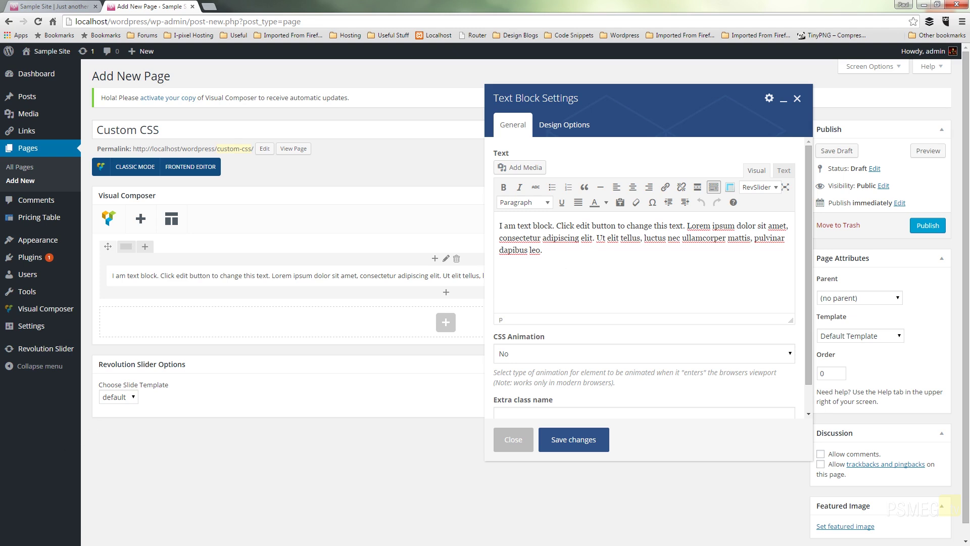
key("ctrl+v")
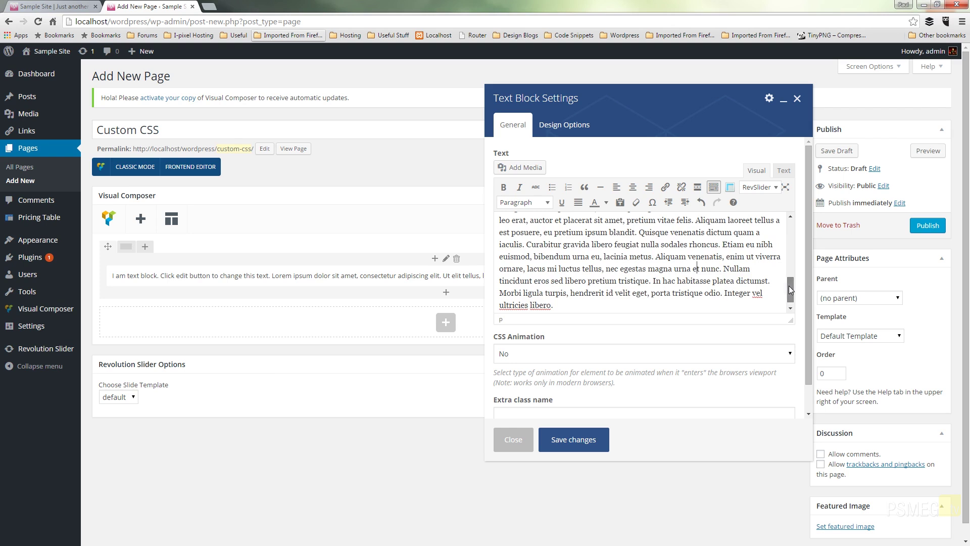
left_click_drag(791, 280, 787, 221)
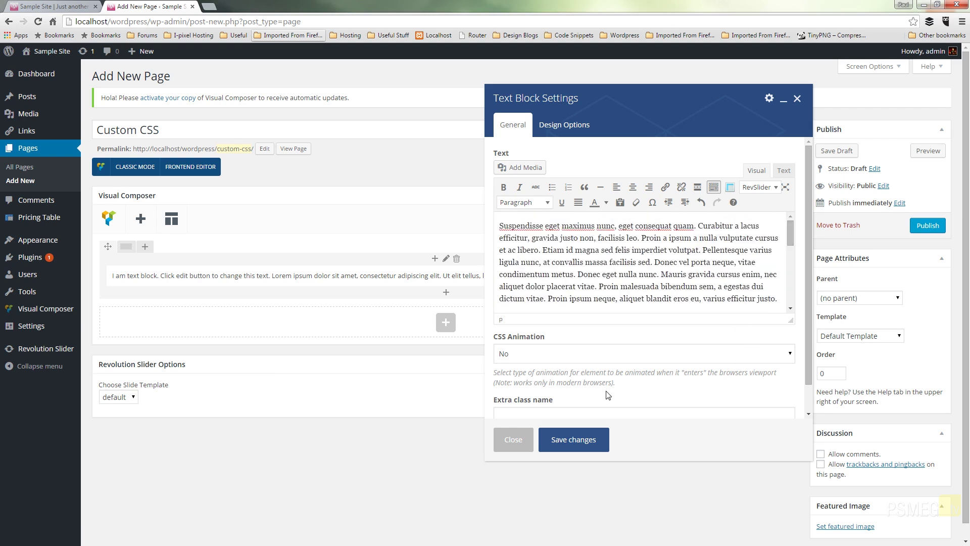
left_click_drag(807, 271, 808, 314)
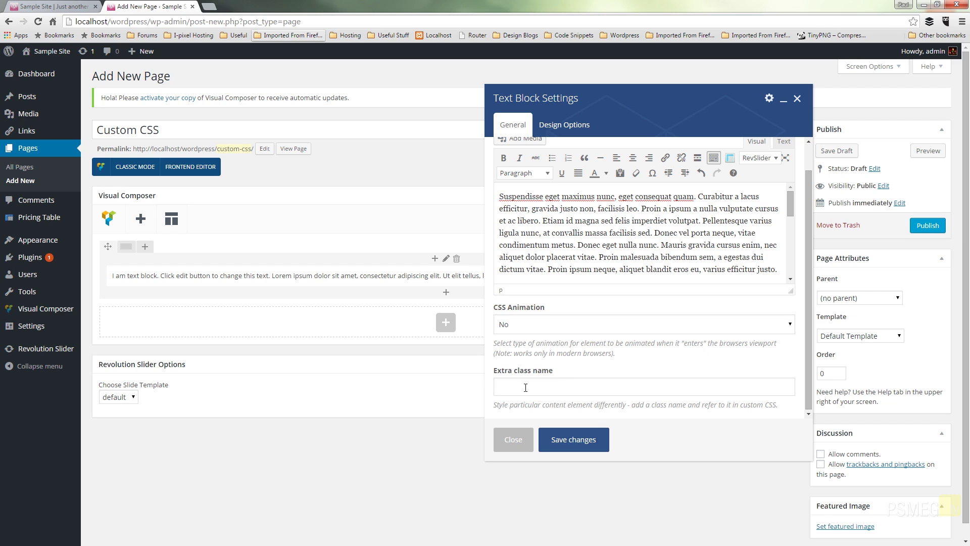
Enter psText as the text block's Extra class name and save the block settings
left_click(525, 388)
type("psText")
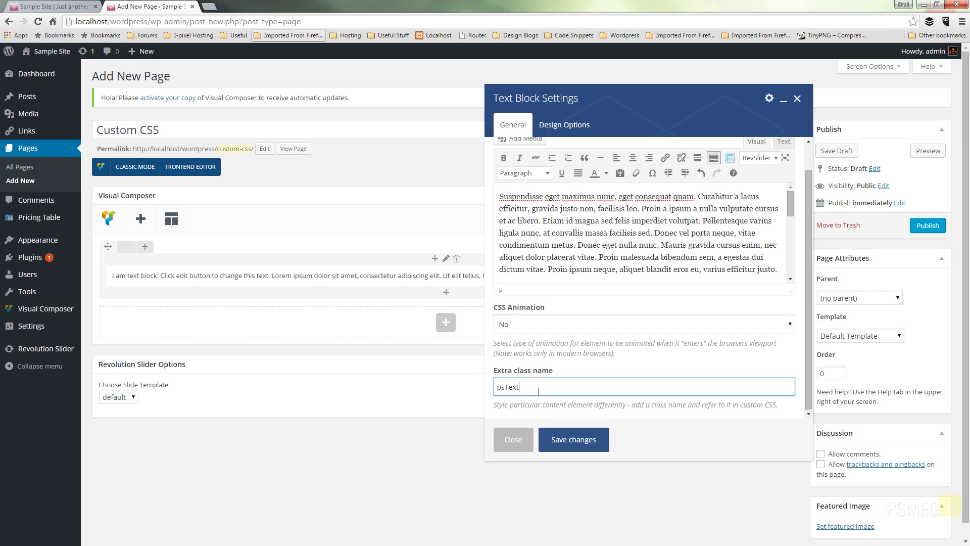
double_click(527, 387)
left_click(523, 385)
left_click(575, 449)
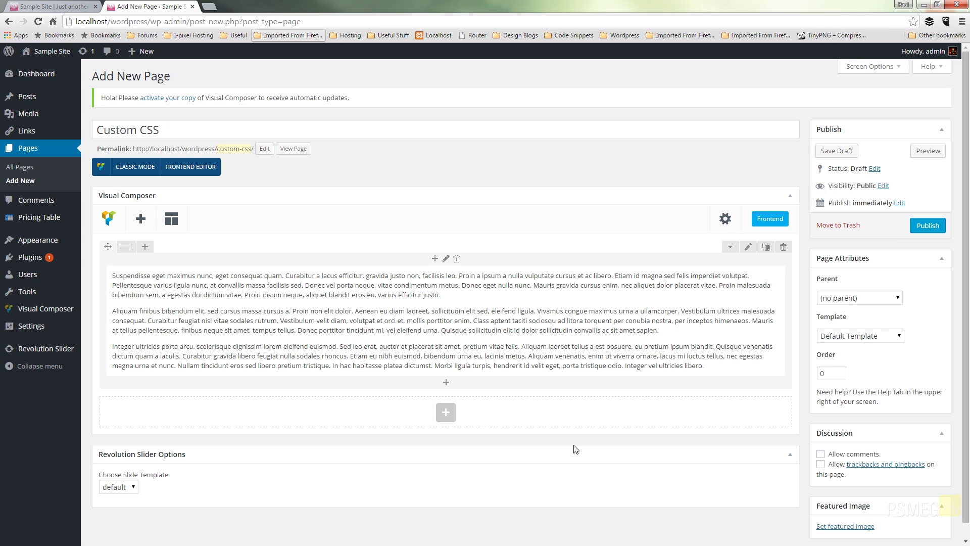
Add the rule .psText { color:red; } to the page's Custom CSS settings and save
left_click(727, 218)
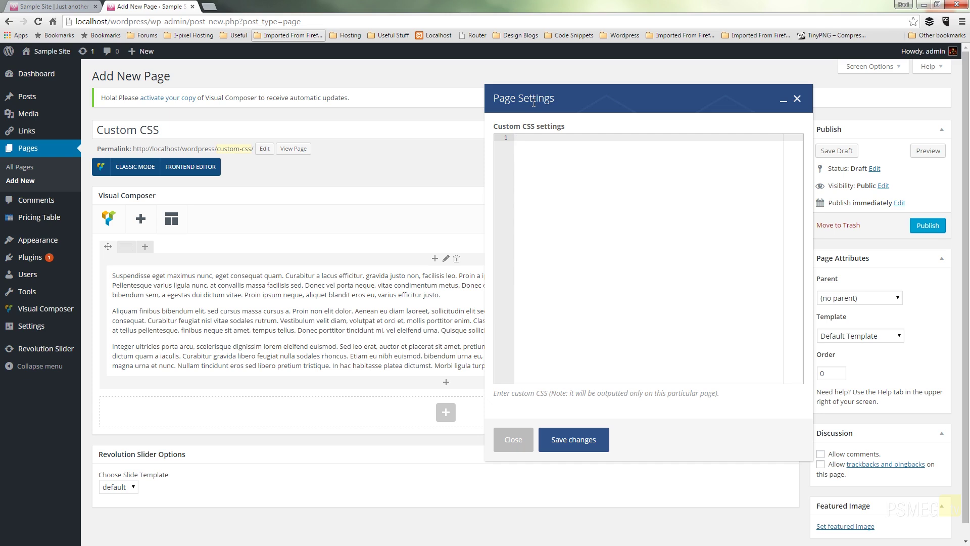
type("psText {")
key("Return")
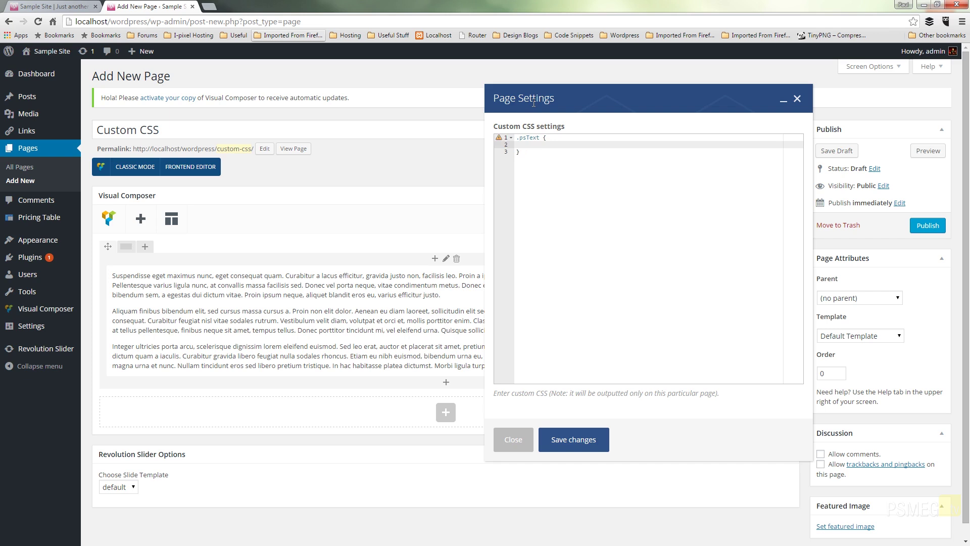
mouse_move(499, 143)
type("color:red;")
left_click(585, 440)
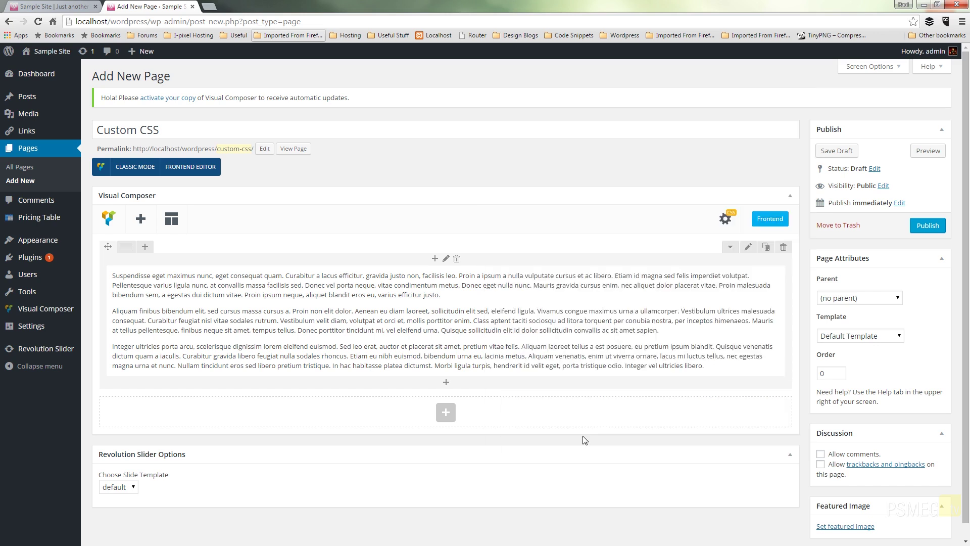
left_click(721, 218)
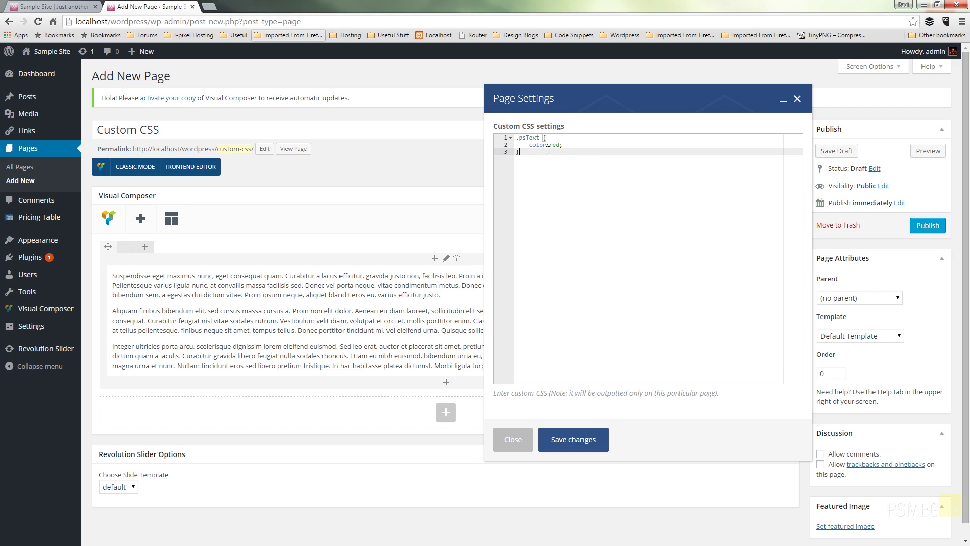
left_click(516, 441)
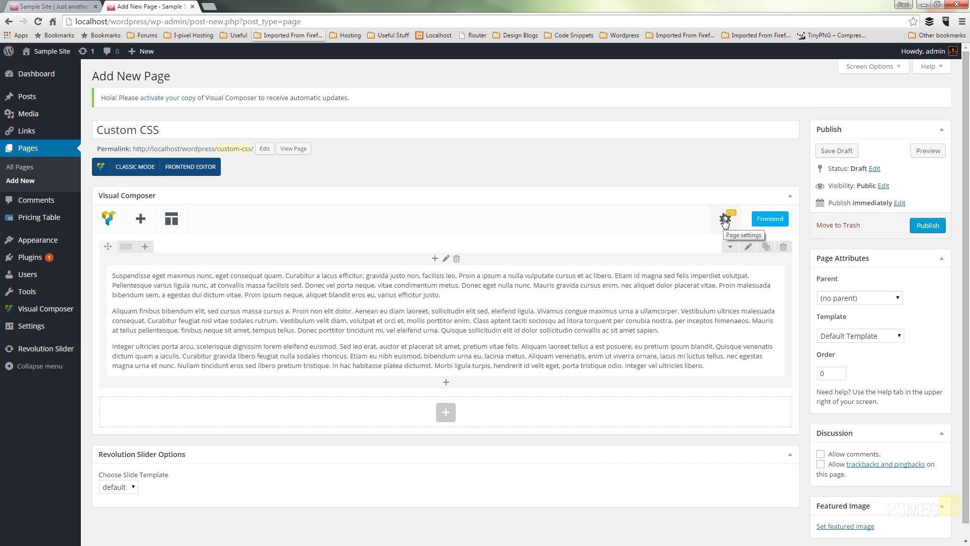
Publish the Custom CSS page, then go back to the page editor
left_click(926, 225)
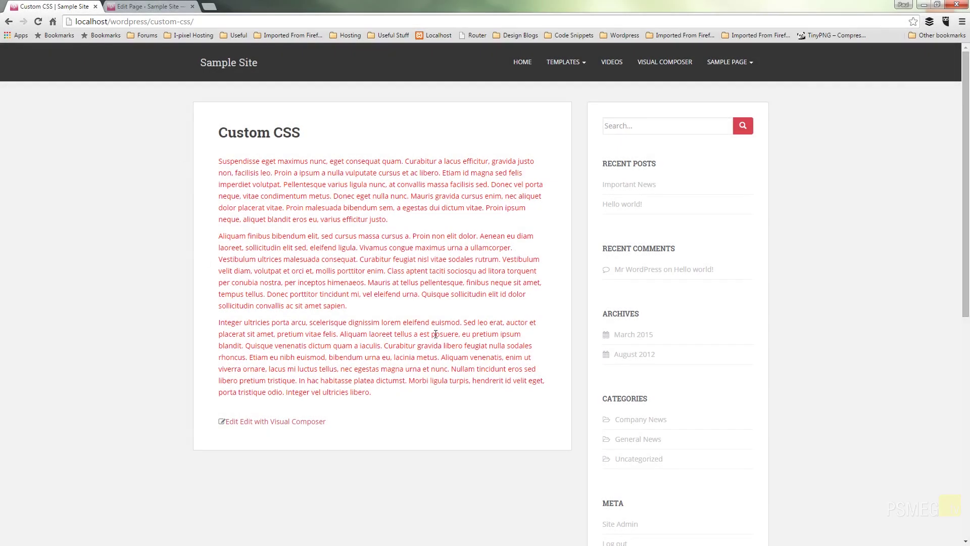
left_click(154, 11)
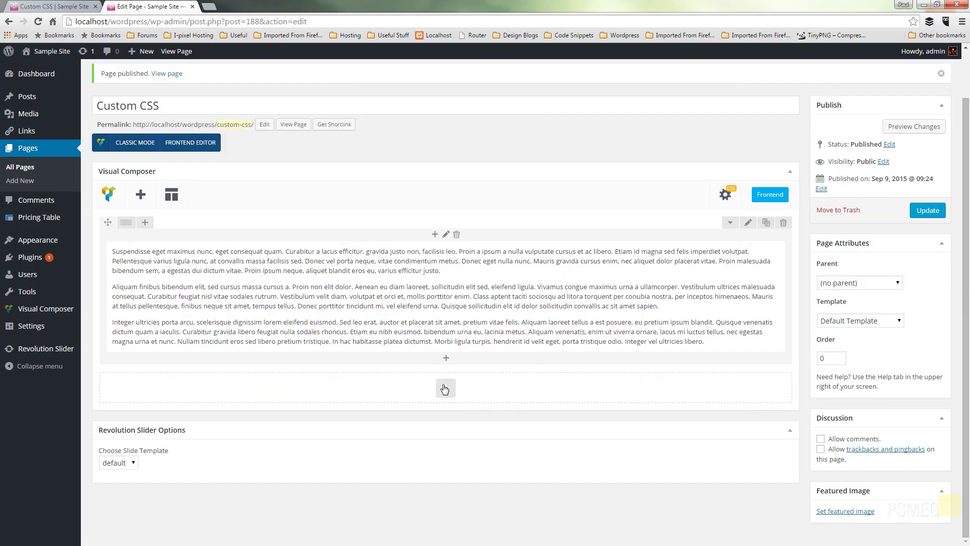
Add a second Text Block with its default text and update the page
left_click(444, 385)
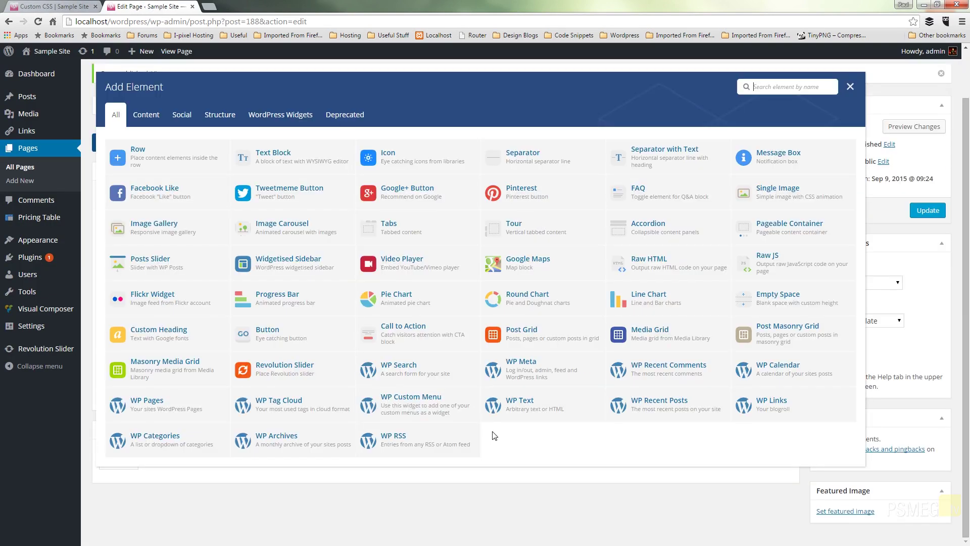
left_click(283, 160)
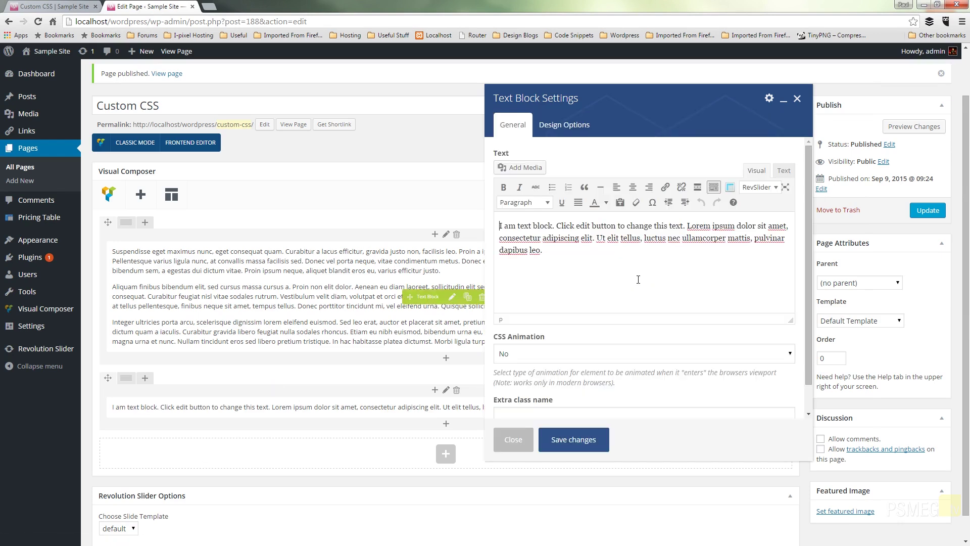
left_click(581, 449)
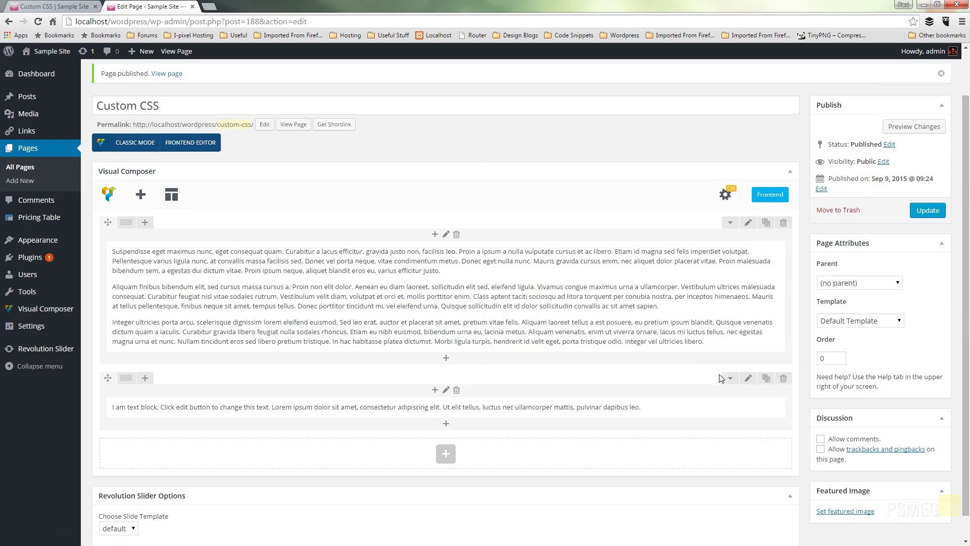
left_click(927, 210)
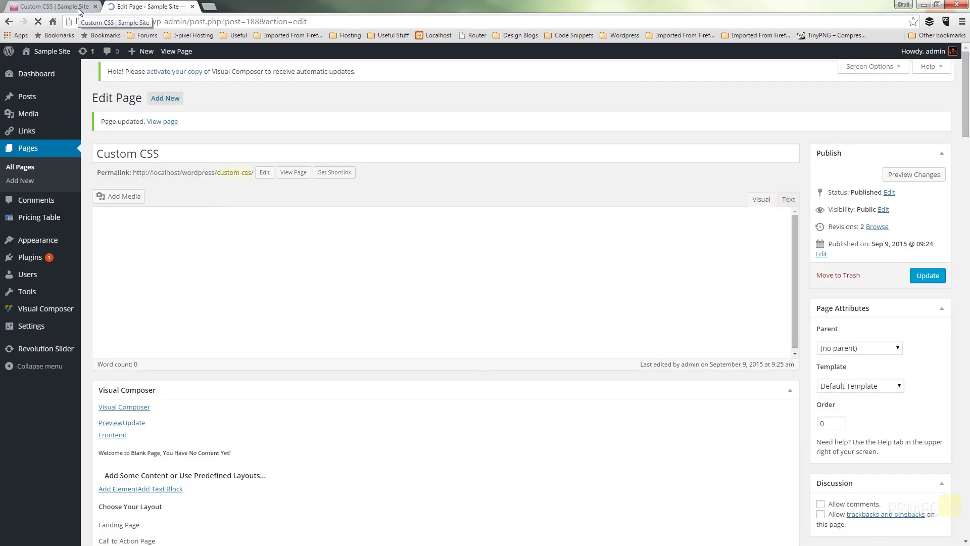
Reload the live page and inspect the new grey paragraph below the red text
left_click(78, 8)
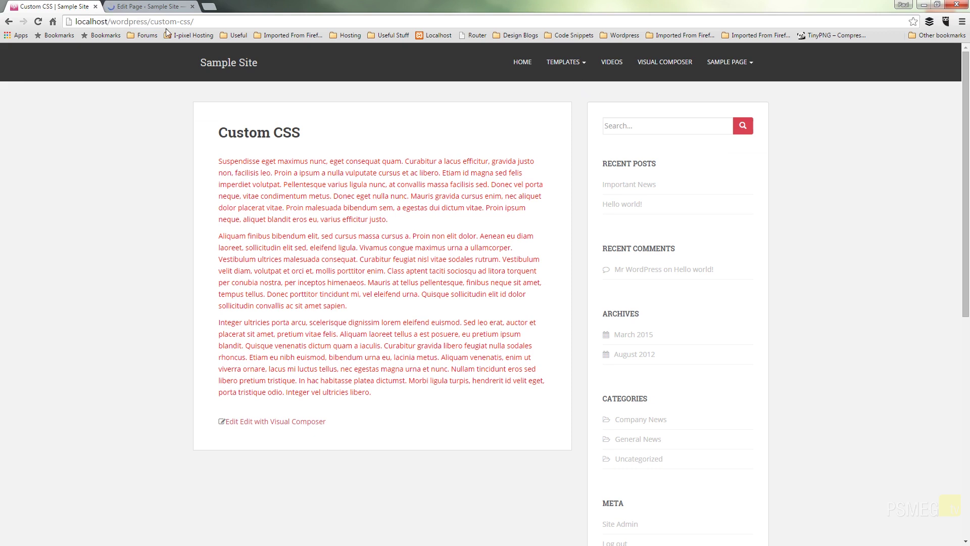
left_click(40, 23)
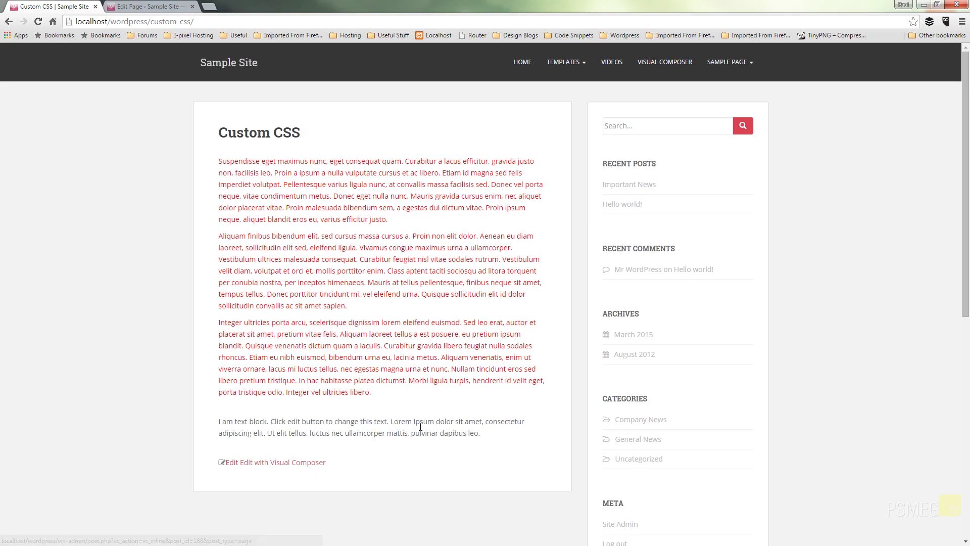
left_click_drag(481, 433, 212, 429)
left_click(497, 438)
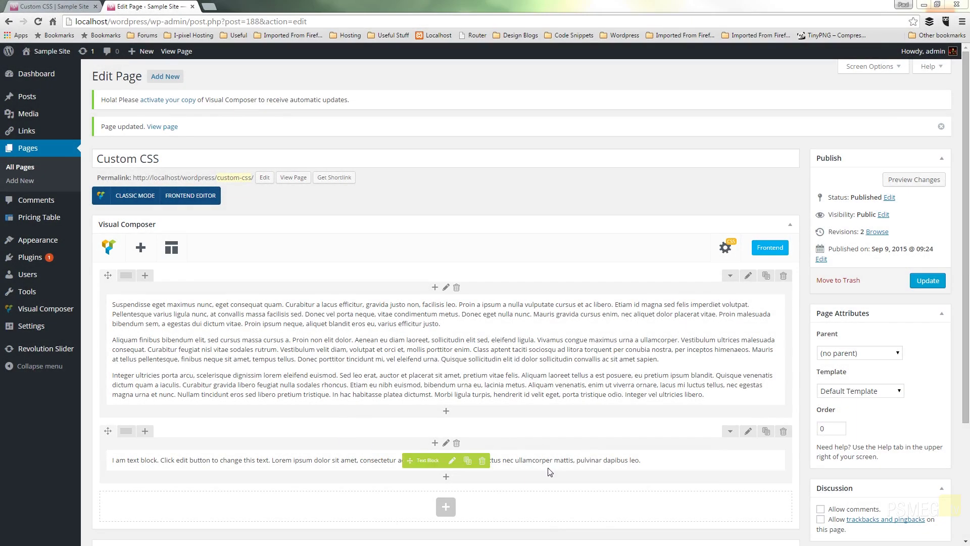
Give the second text block the Extra class name psText and update the page
left_click(450, 462)
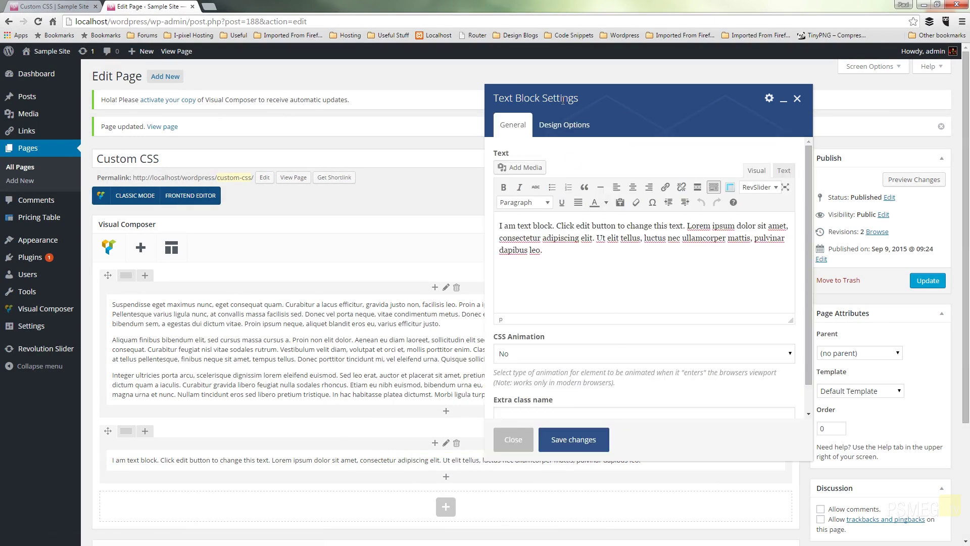
scroll(551, 354, "down", 3)
left_click(551, 385)
type("psText")
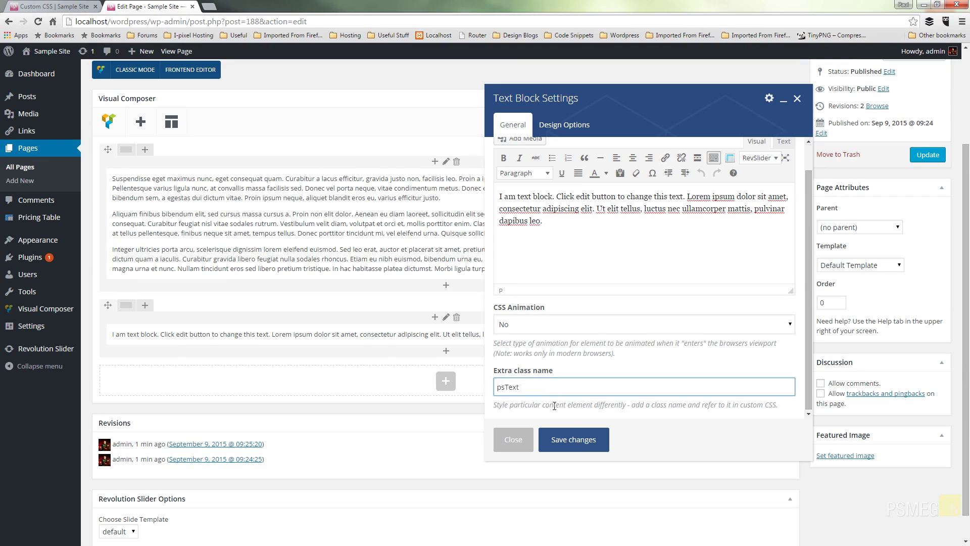
left_click(573, 440)
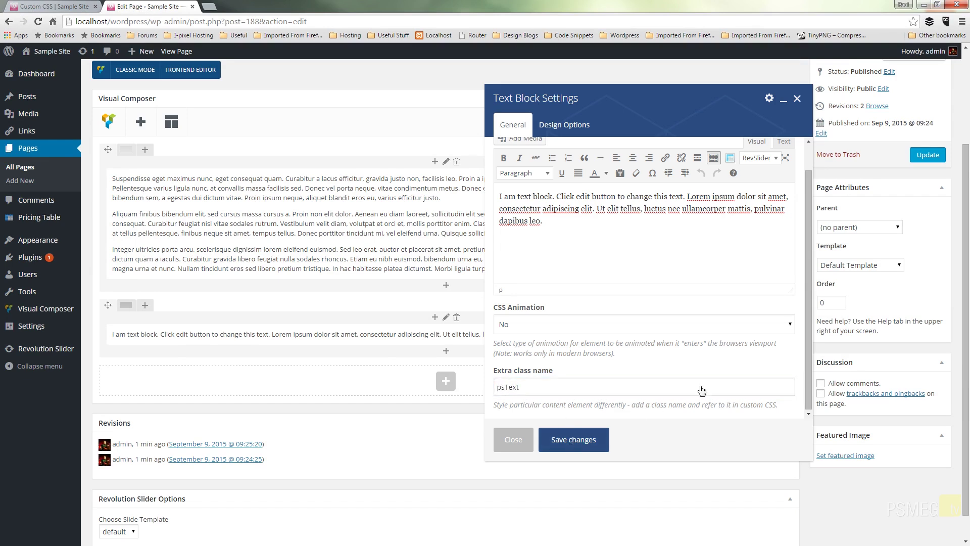
left_click(929, 159)
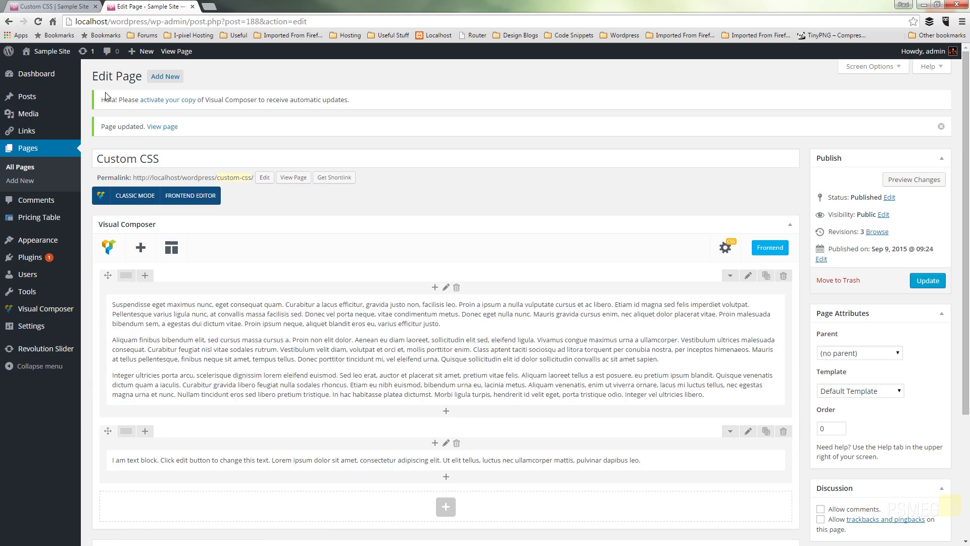
left_click(53, 7)
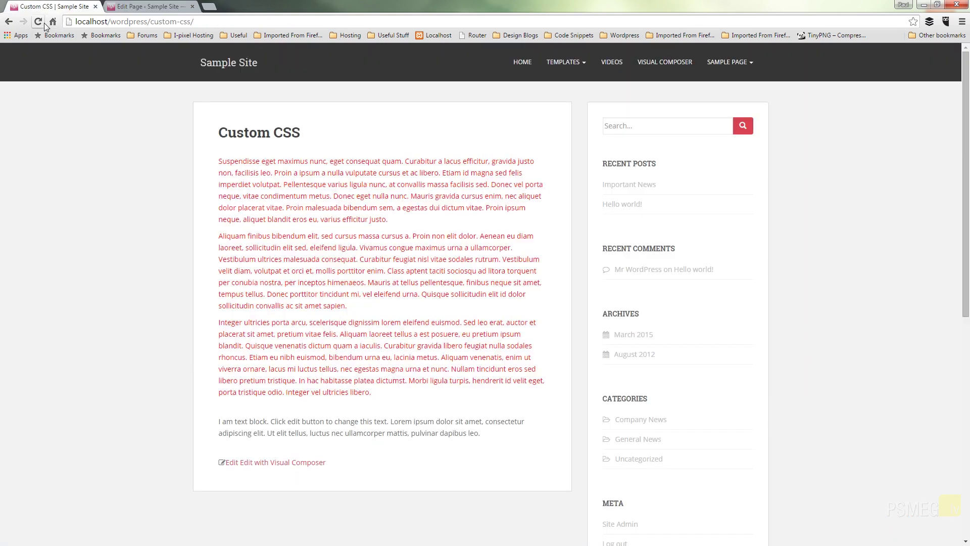
left_click(44, 23)
left_click_drag(493, 435, 211, 422)
left_click(489, 433)
left_click(149, 7)
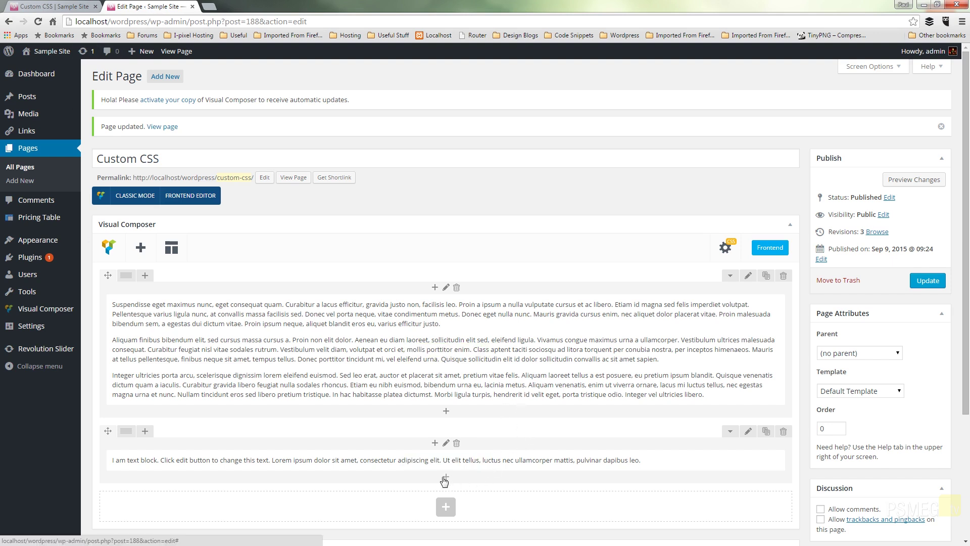
Insert 'The Heading' as a Heading 3 above the lower block's text, then save and update
left_click(452, 464)
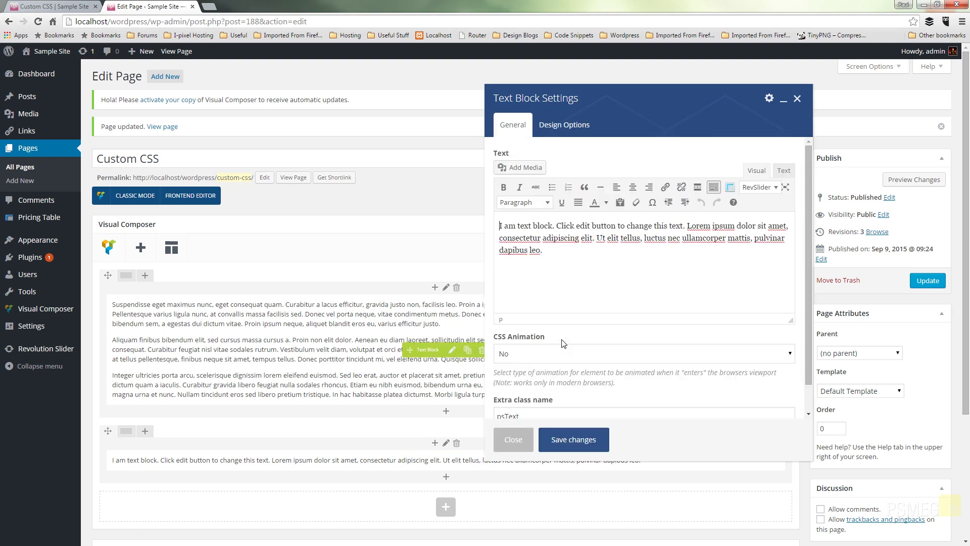
left_click(496, 227)
key("Return")
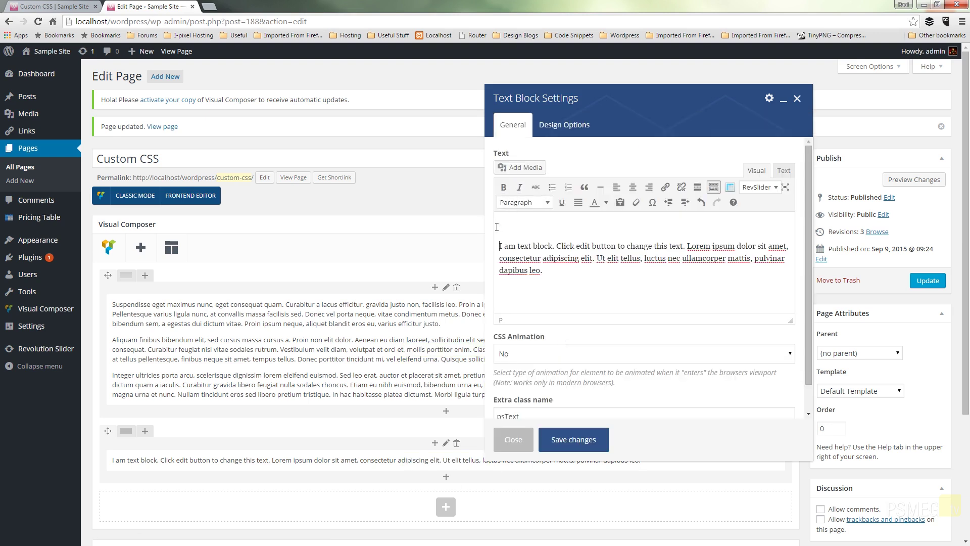
type("The Heading")
left_click(528, 204)
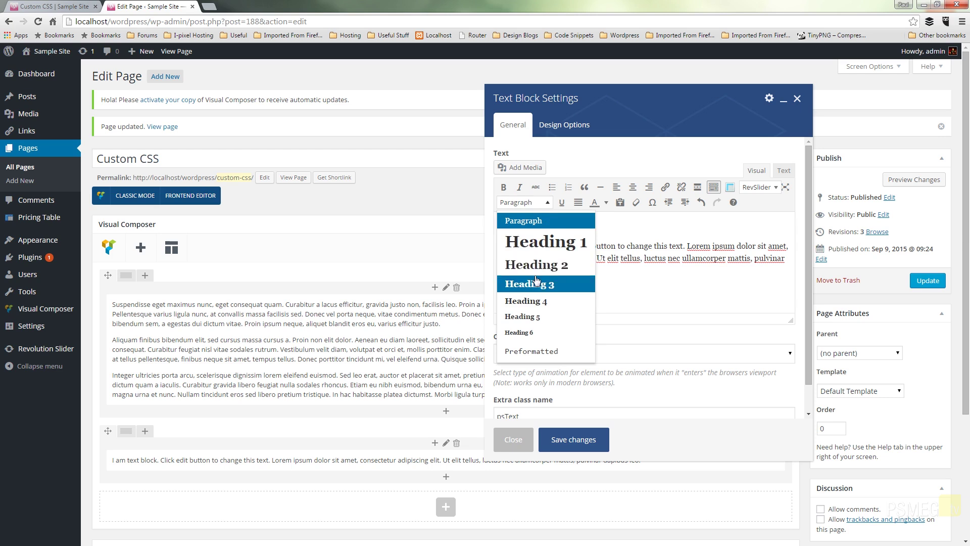
left_click(571, 281)
left_click(573, 439)
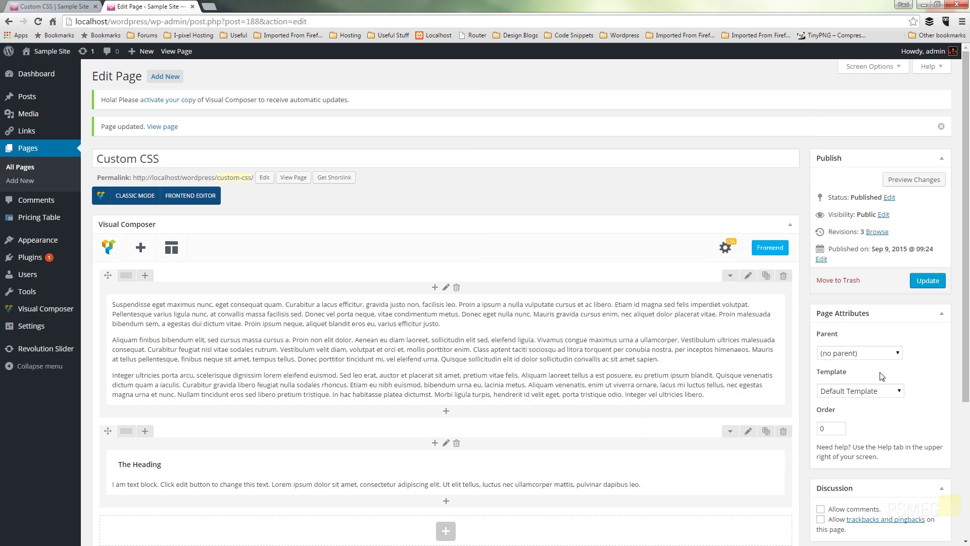
left_click(927, 281)
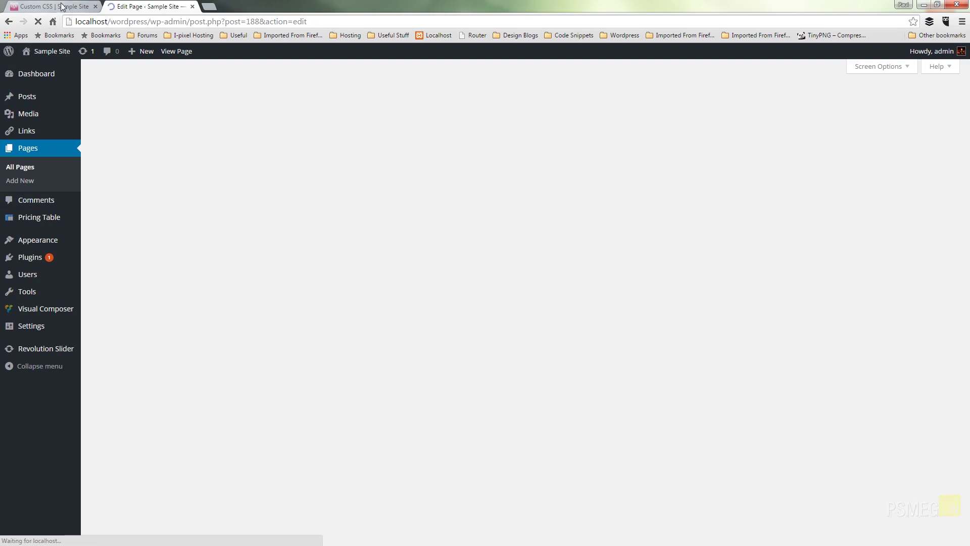
Reload the live Custom CSS page to see 'The Heading' and the red text
left_click(60, 7)
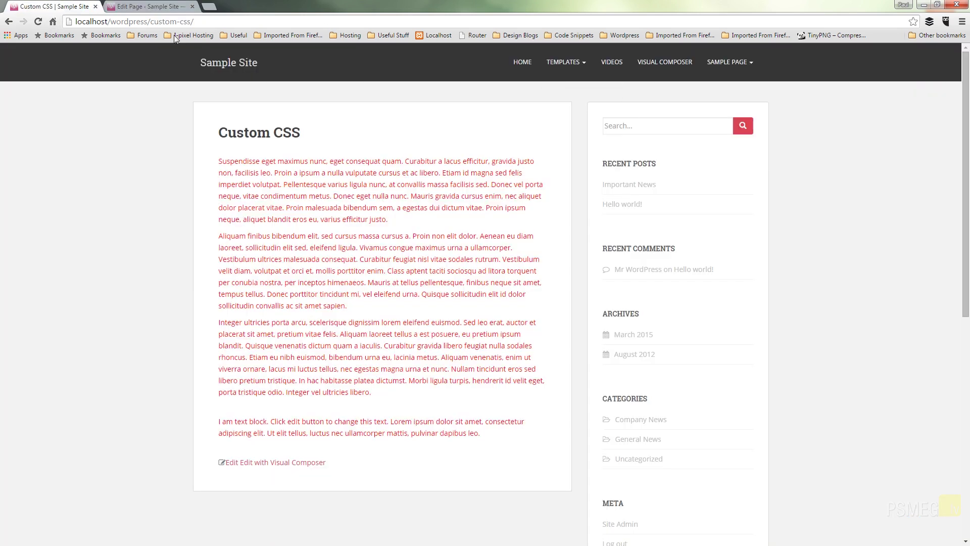
left_click(37, 23)
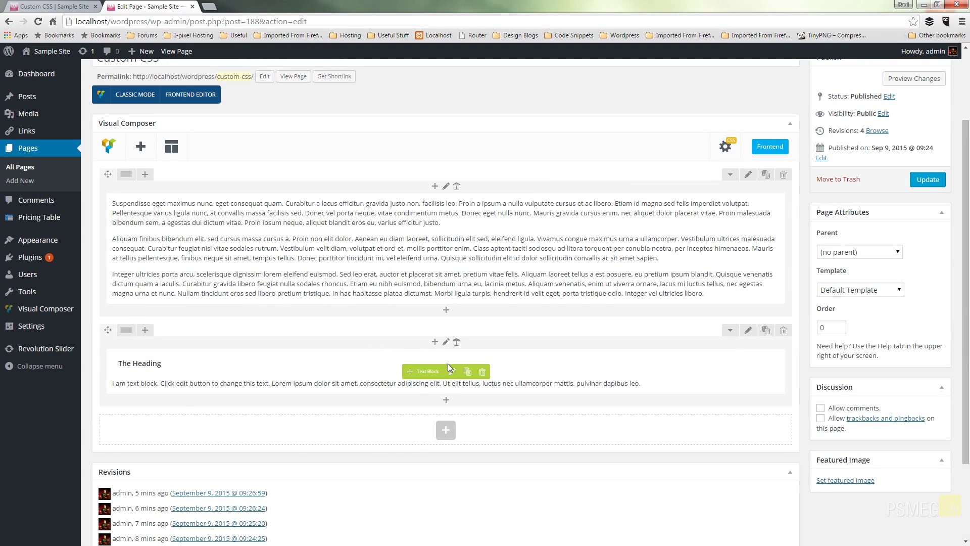
Paste the rule .psText h3 { color:black; } into the page's Custom CSS and save
left_click(726, 147)
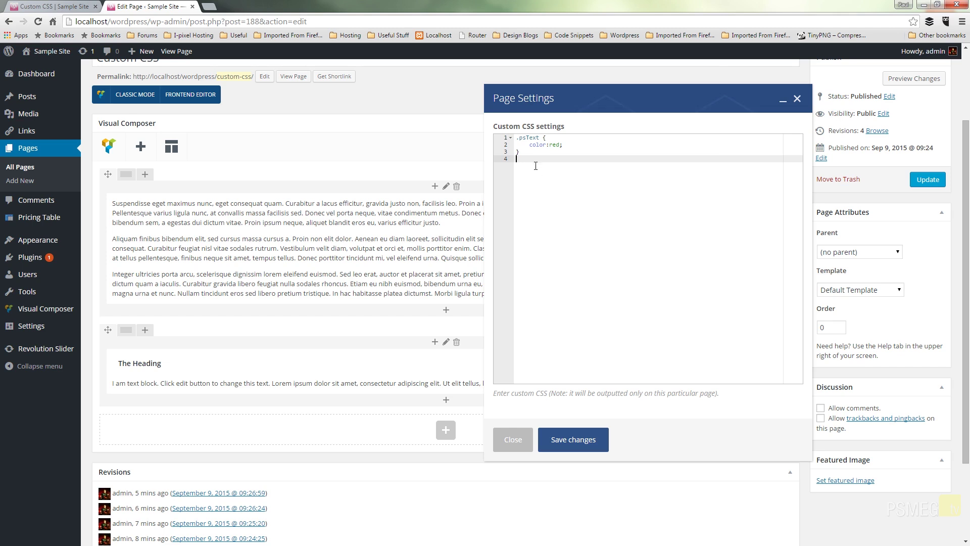
type(".psText h3 {     color:black; }")
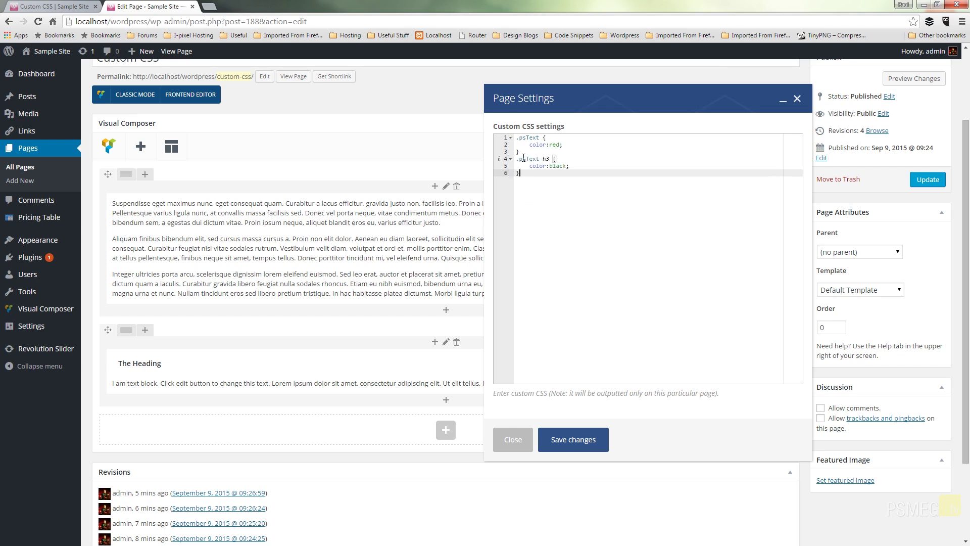
left_click_drag(515, 158, 547, 158)
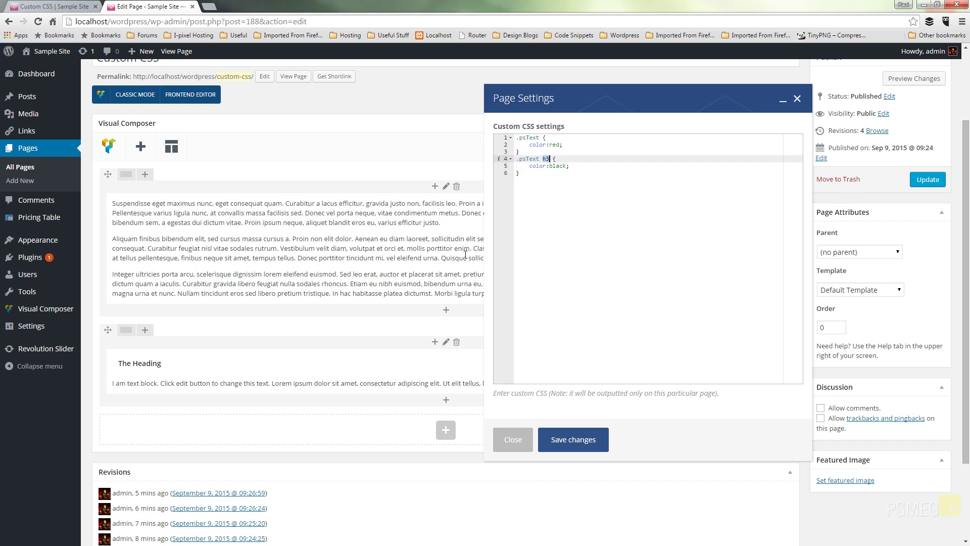
left_click(538, 179)
left_click(567, 447)
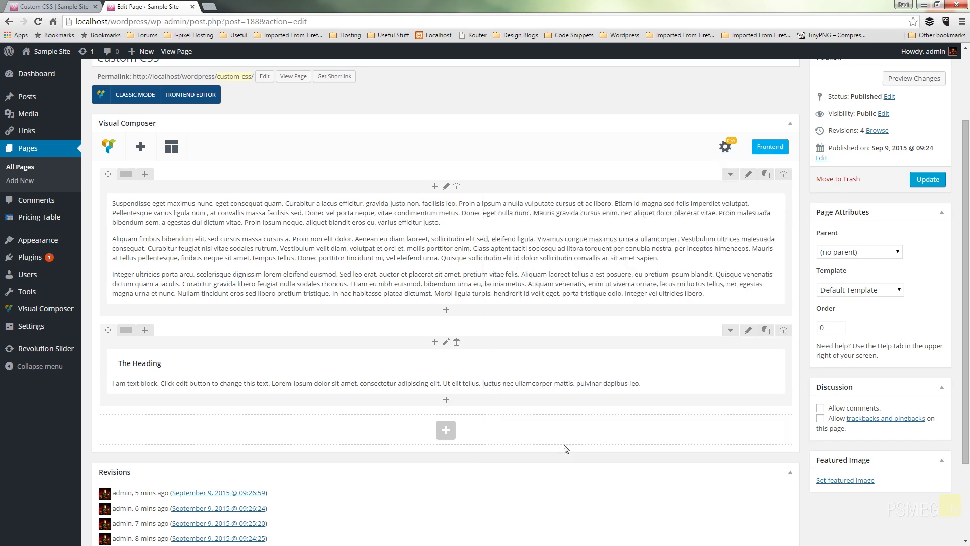
left_click(933, 186)
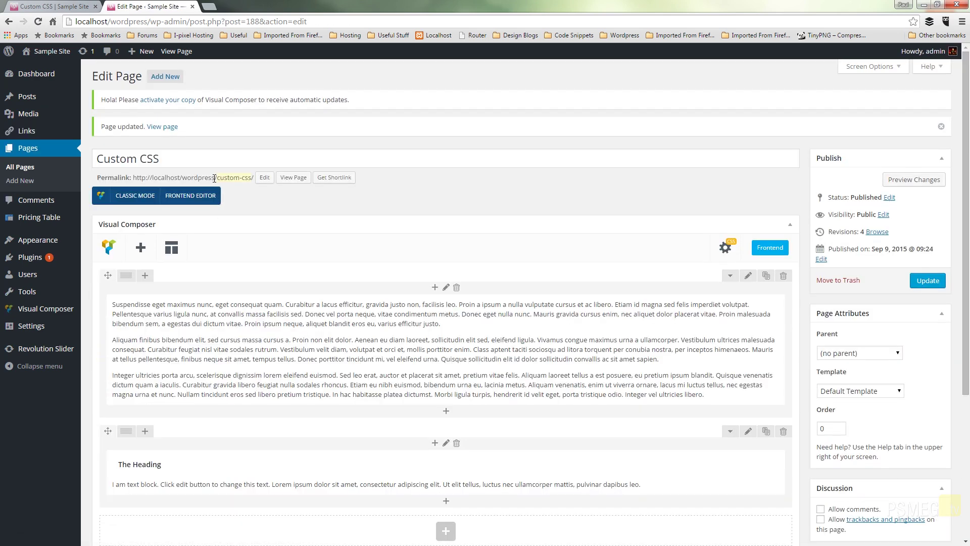
left_click(63, 7)
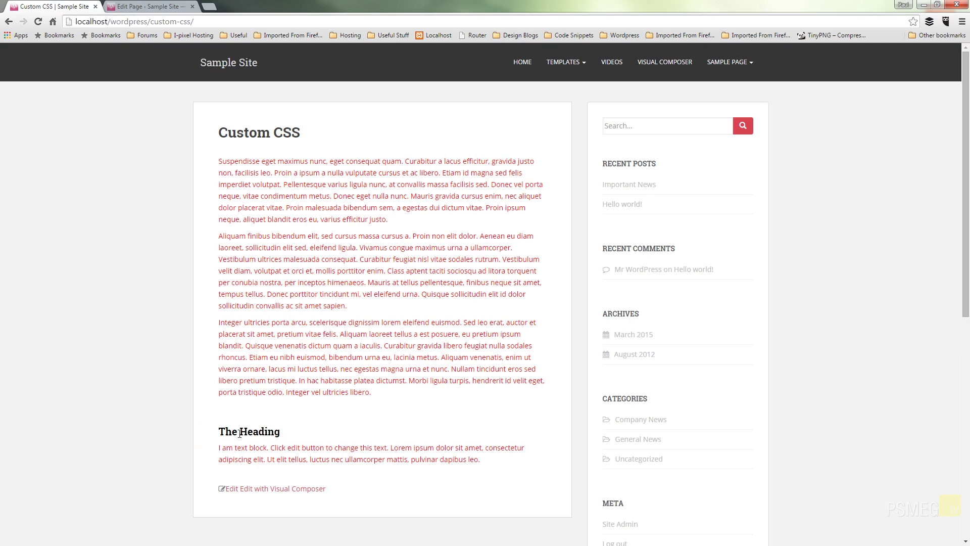
left_click_drag(264, 219, 452, 399)
left_click(452, 397)
key("ctrl+Tab")
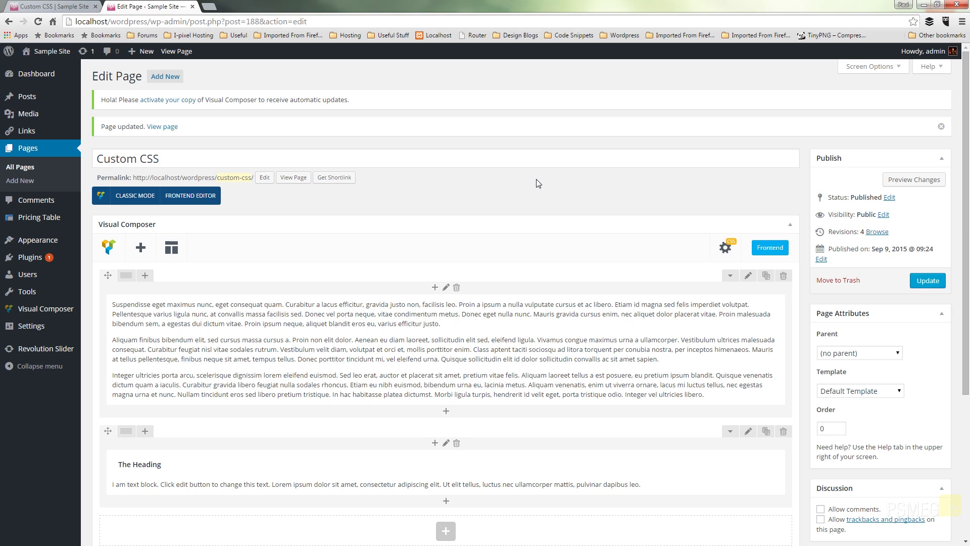
Enter the rule .psText { color:red; } in Visual Composer's global Custom CSS and save changes
mouse_move(49, 310)
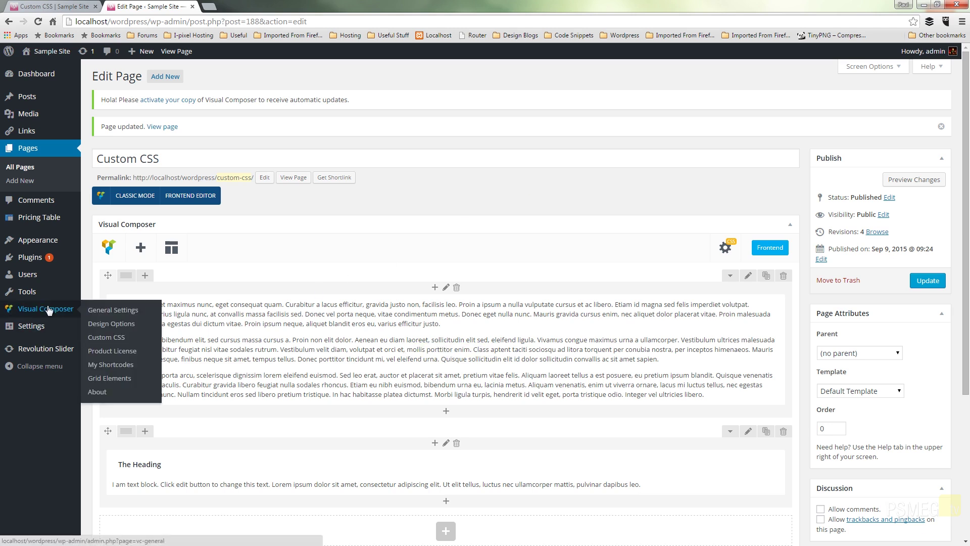
left_click(106, 339)
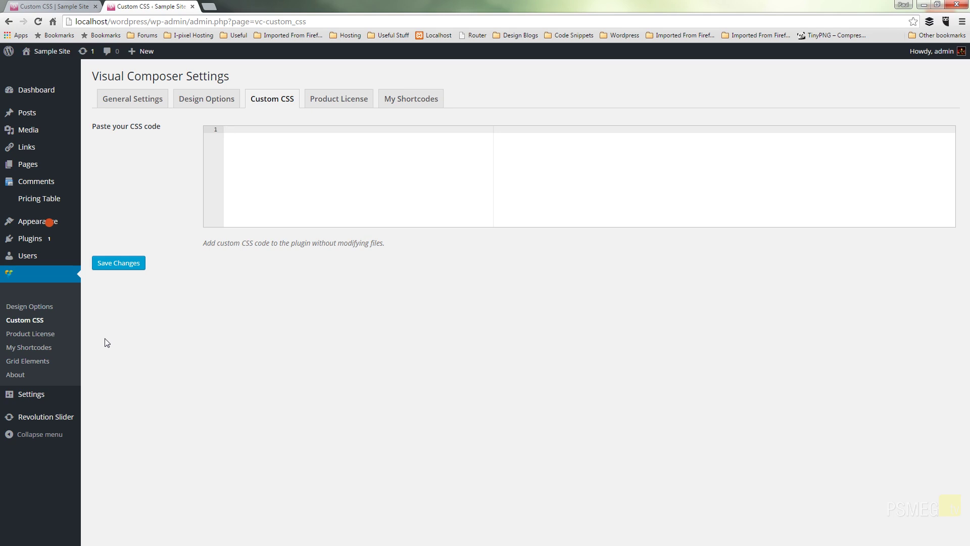
type("psText {")
key("Return")
type("co")
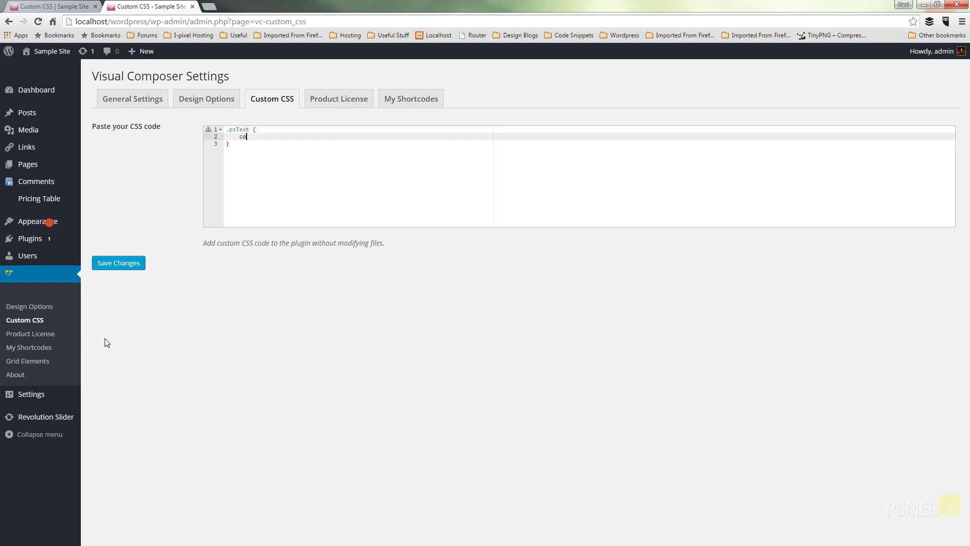
type("lor:resd")
key("Left")
key("Left")
key("BackSpace")
left_click(318, 212)
left_click(112, 271)
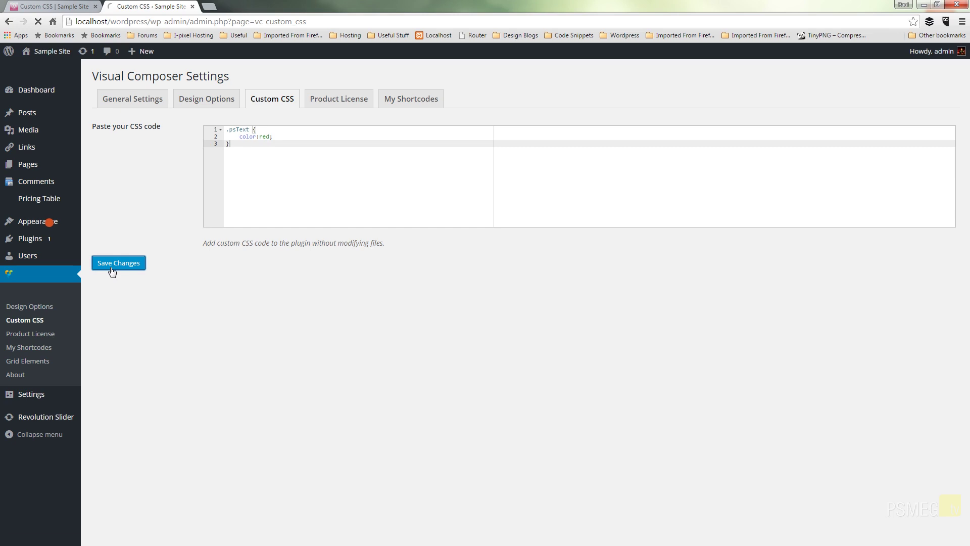